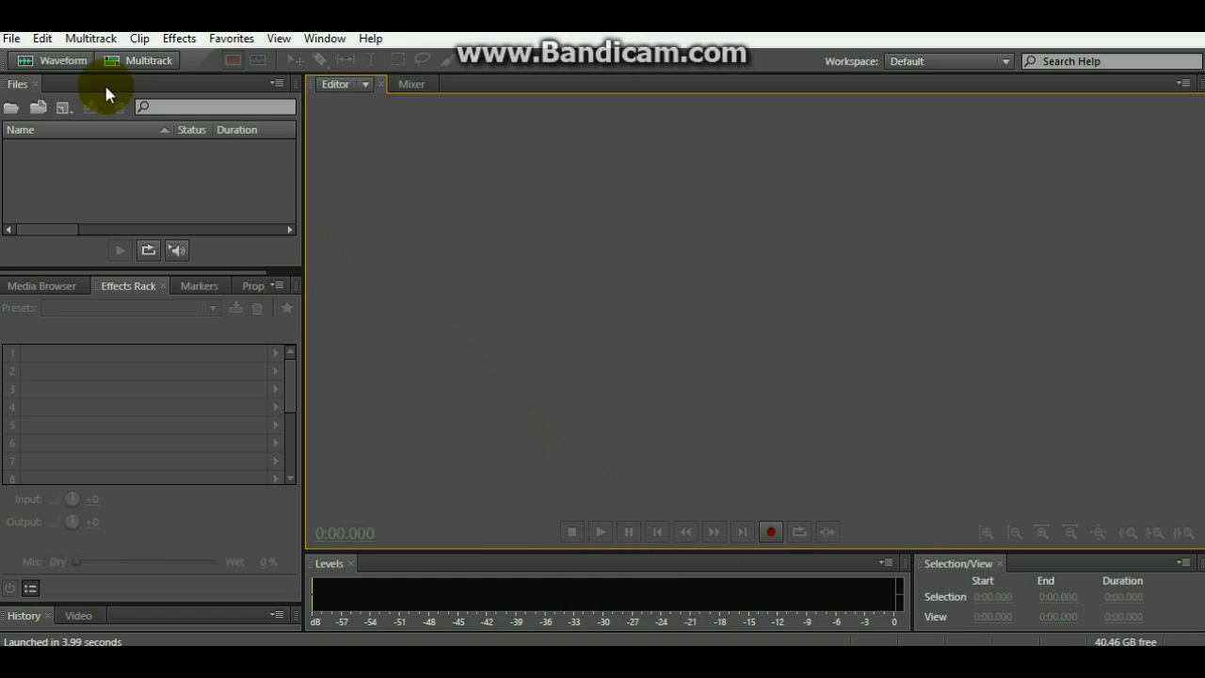
Record a roughly 7.4-second voice take into the new file Untitled 1
left_click(12, 38)
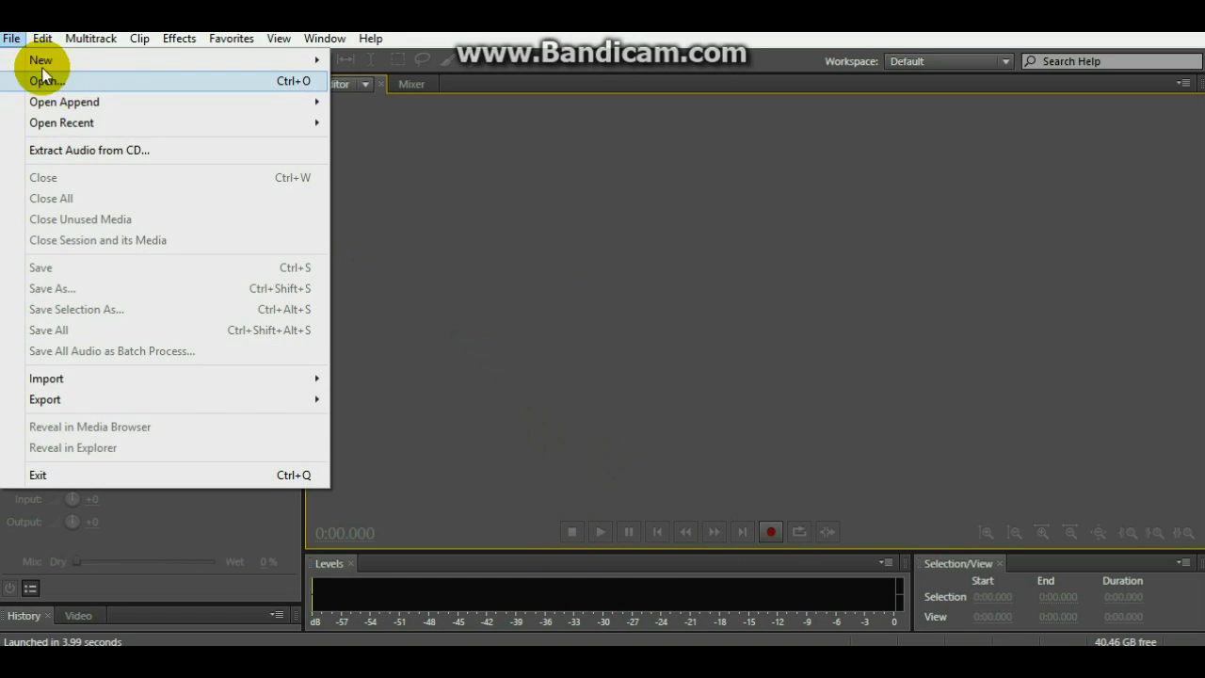
left_click(634, 297)
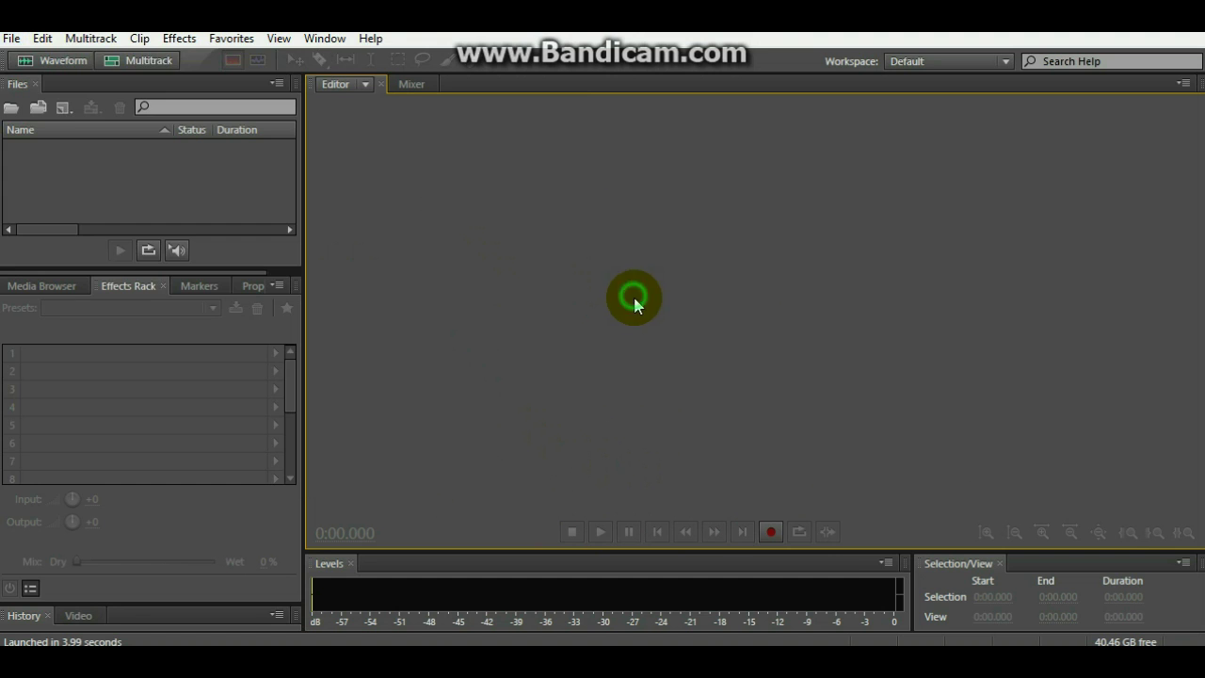
left_click(775, 532)
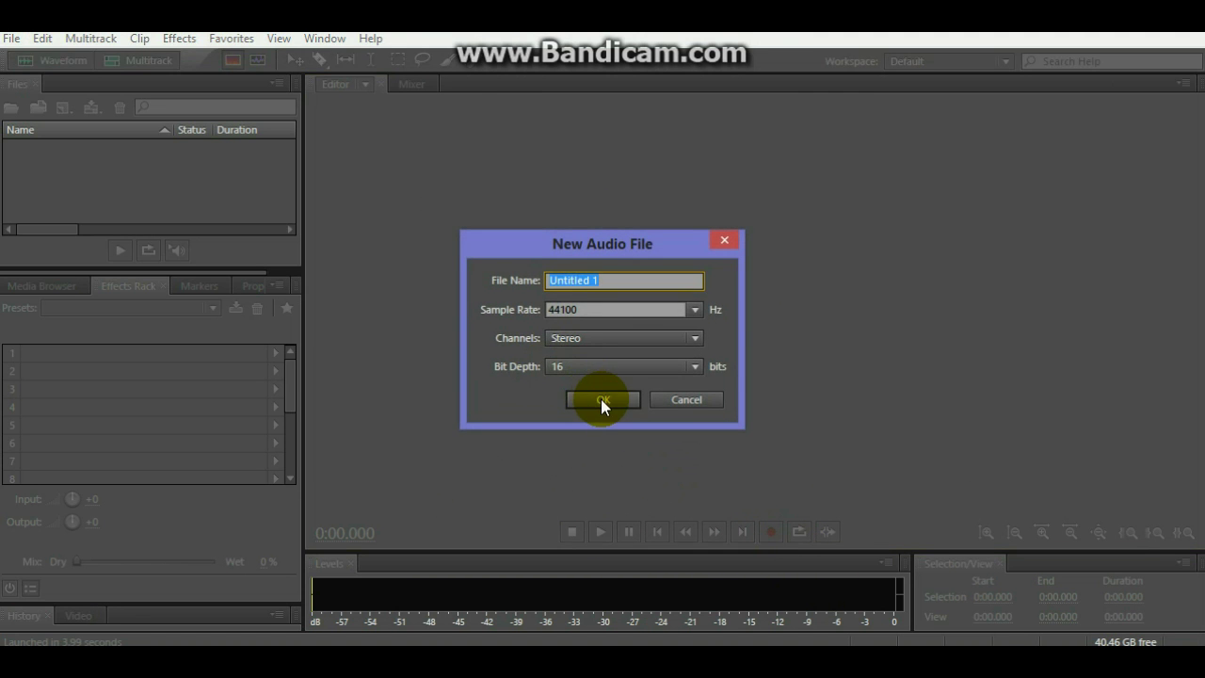
left_click(602, 400)
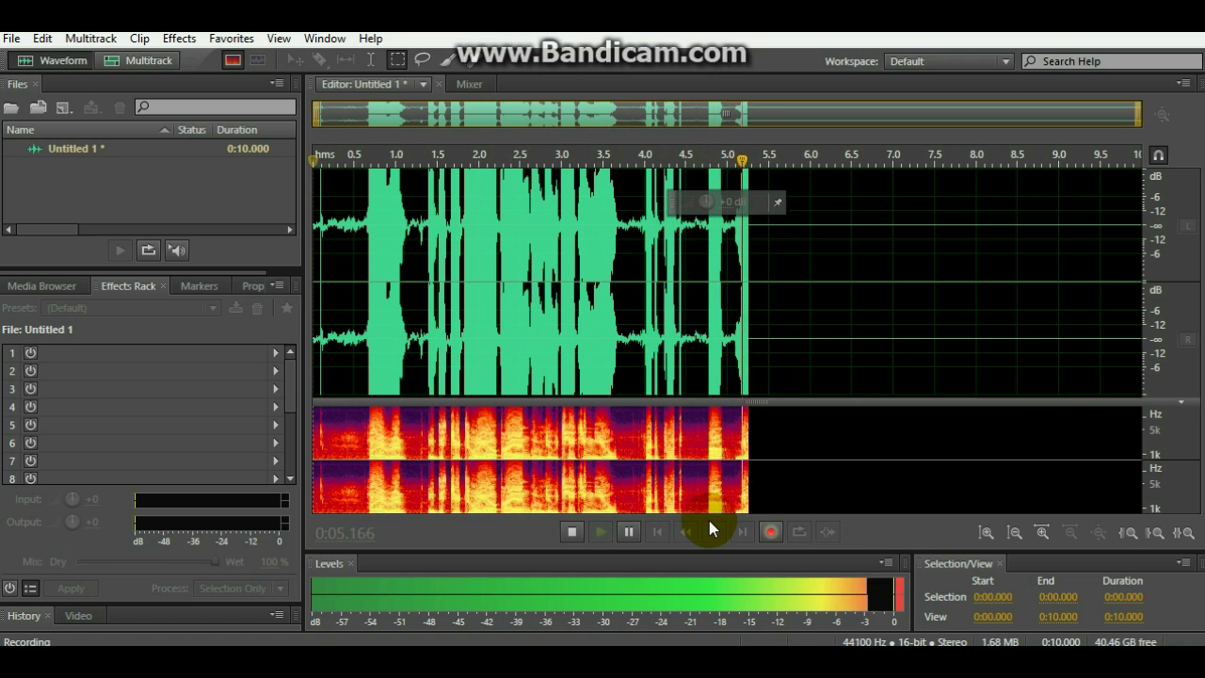
left_click(767, 535)
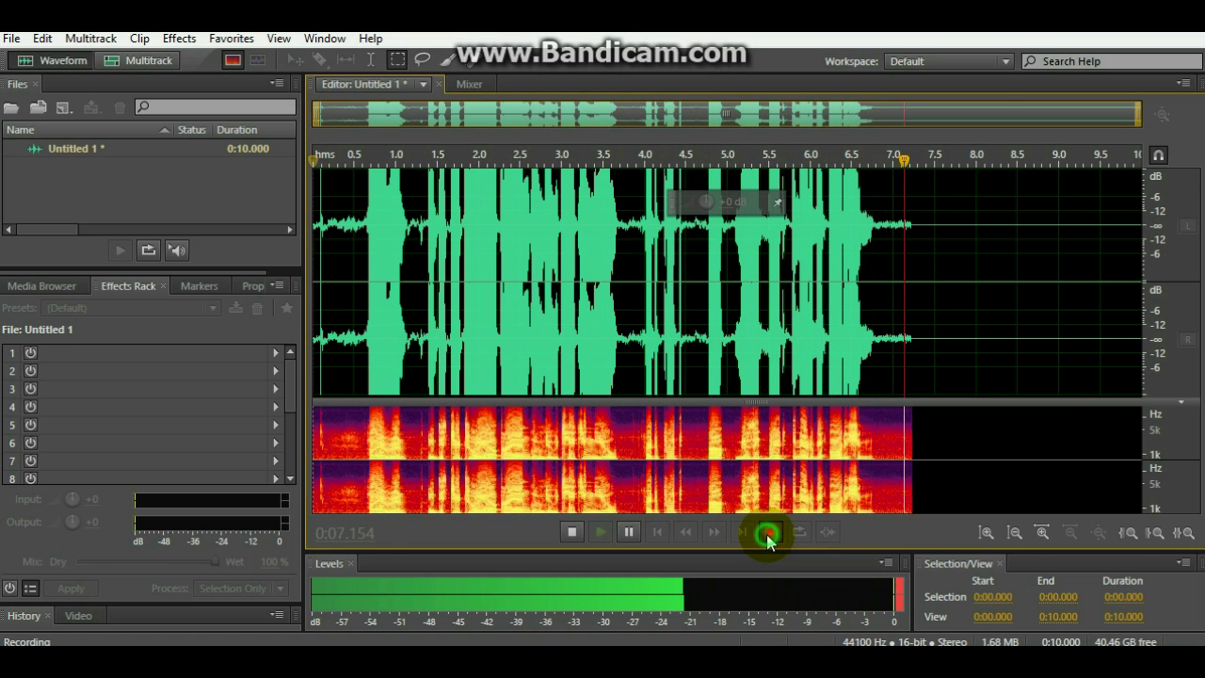
left_click(646, 296)
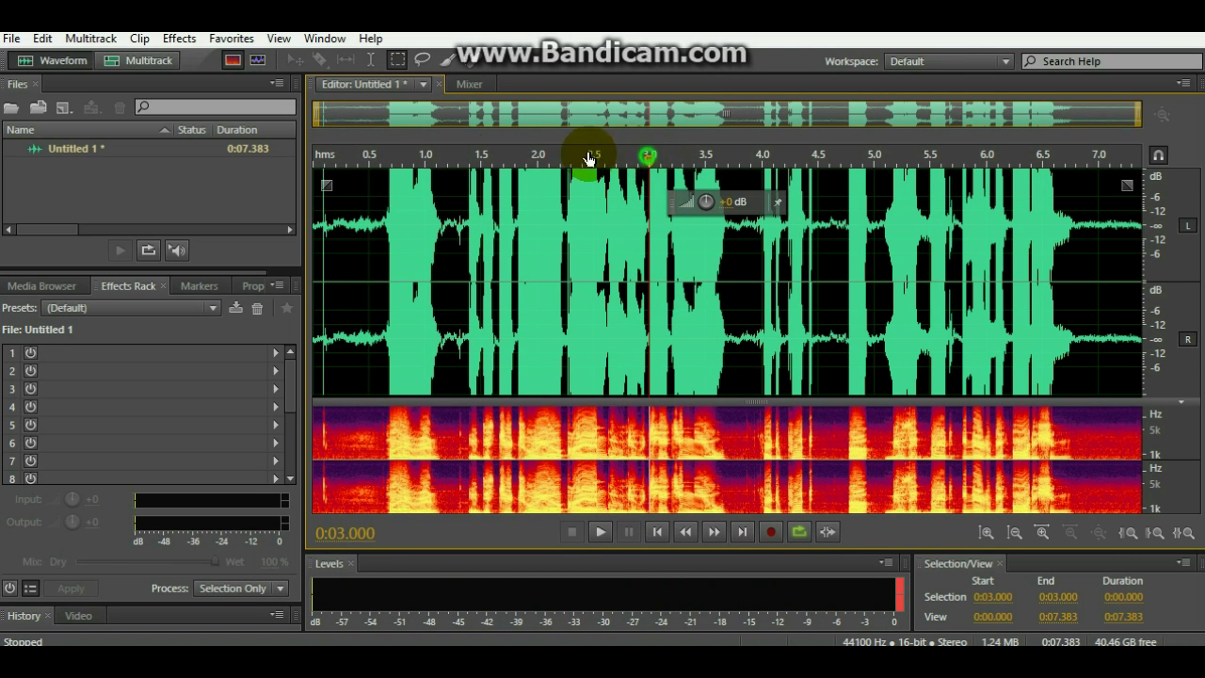
left_click_drag(589, 158, 270, 156)
key("space")
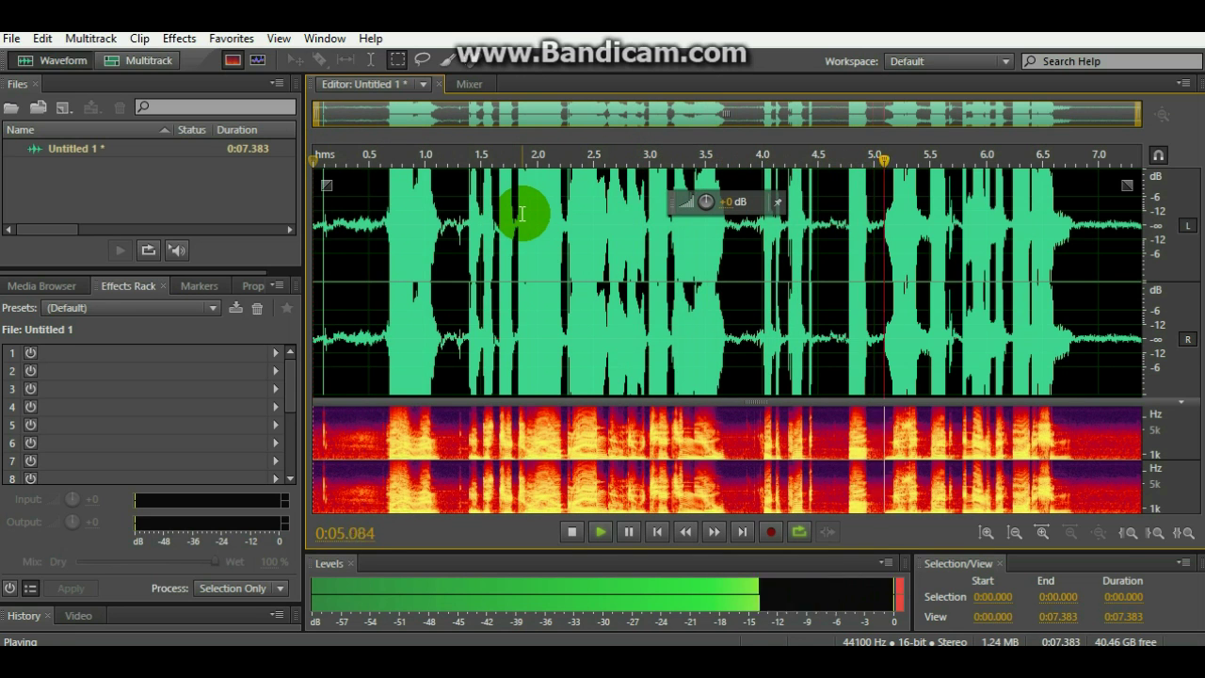
key("space")
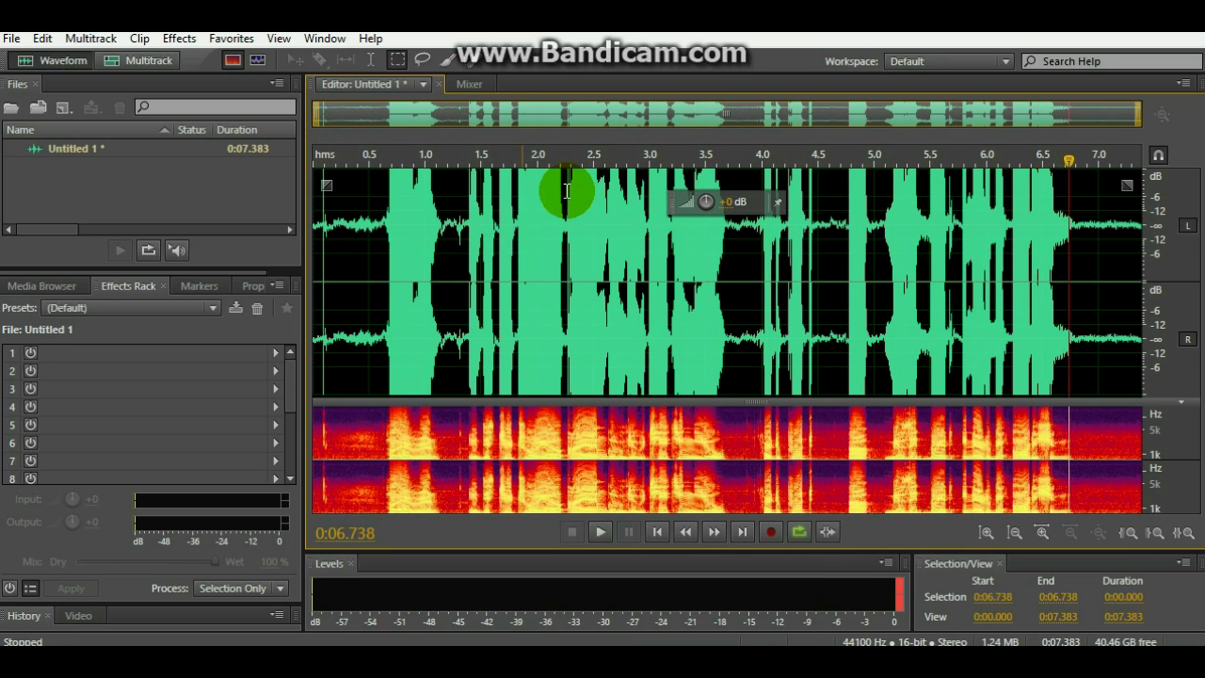
left_click_drag(1074, 162, 307, 175)
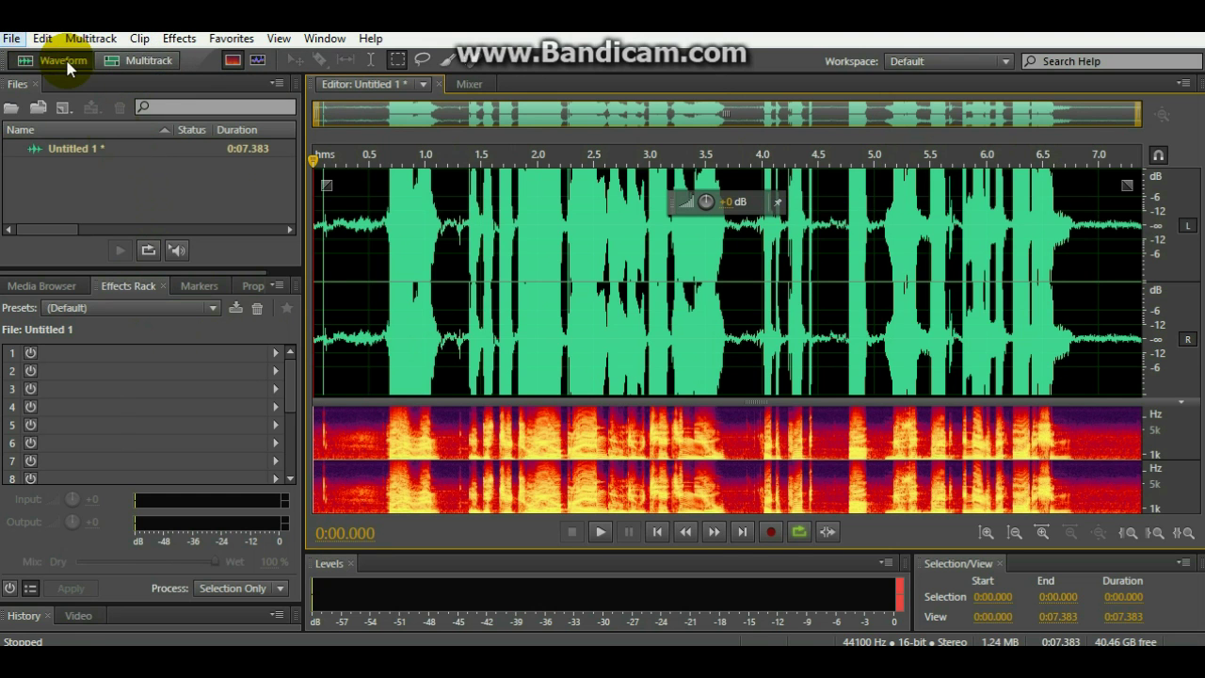
Create multitrack session 'Untitled Session 1', overwriting the existing file of that name
left_click(11, 38)
mouse_move(40, 60)
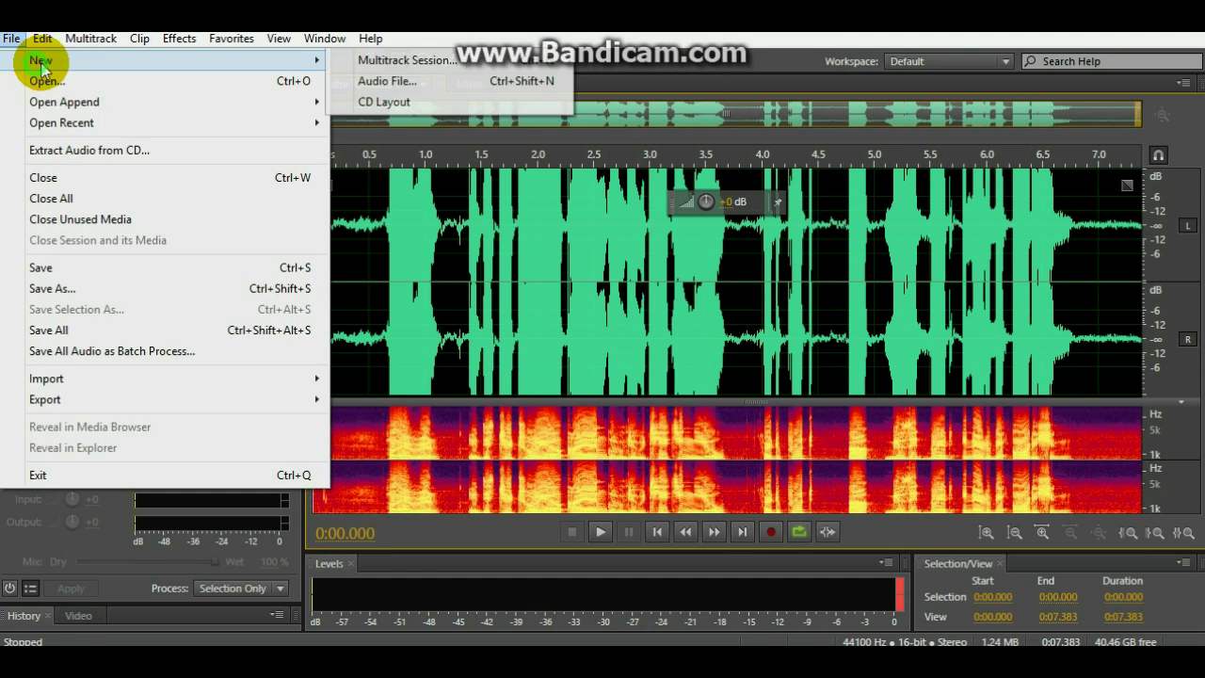
left_click(382, 62)
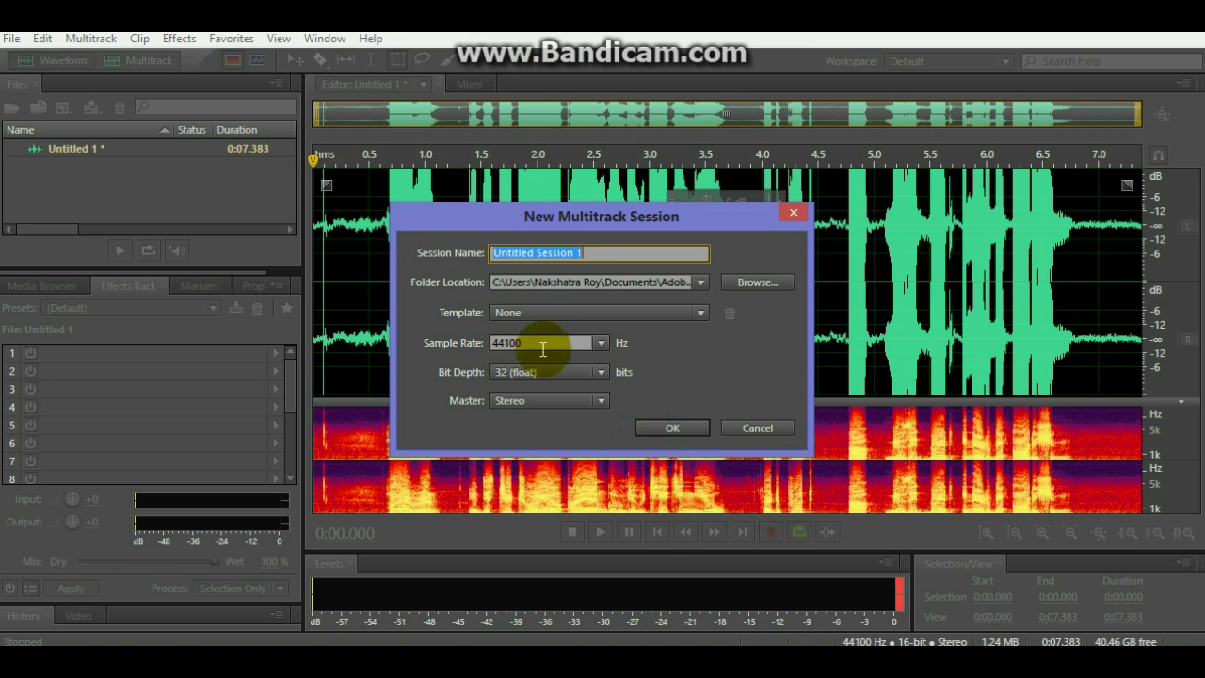
left_click(669, 426)
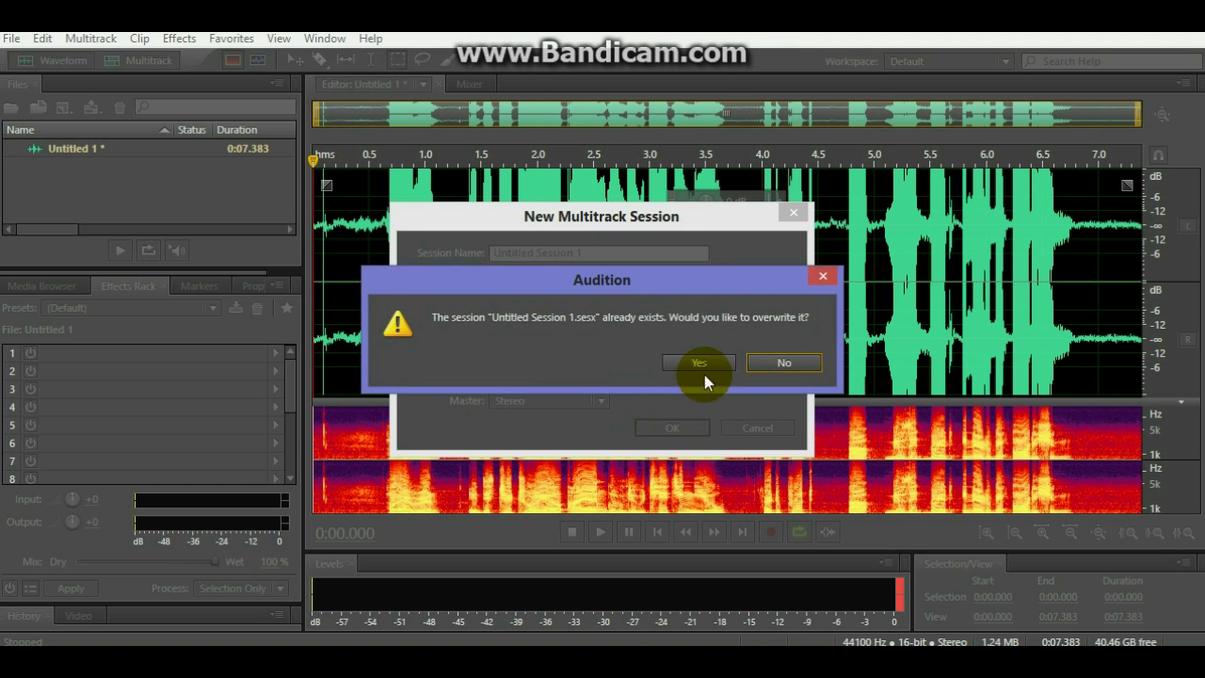
left_click(698, 362)
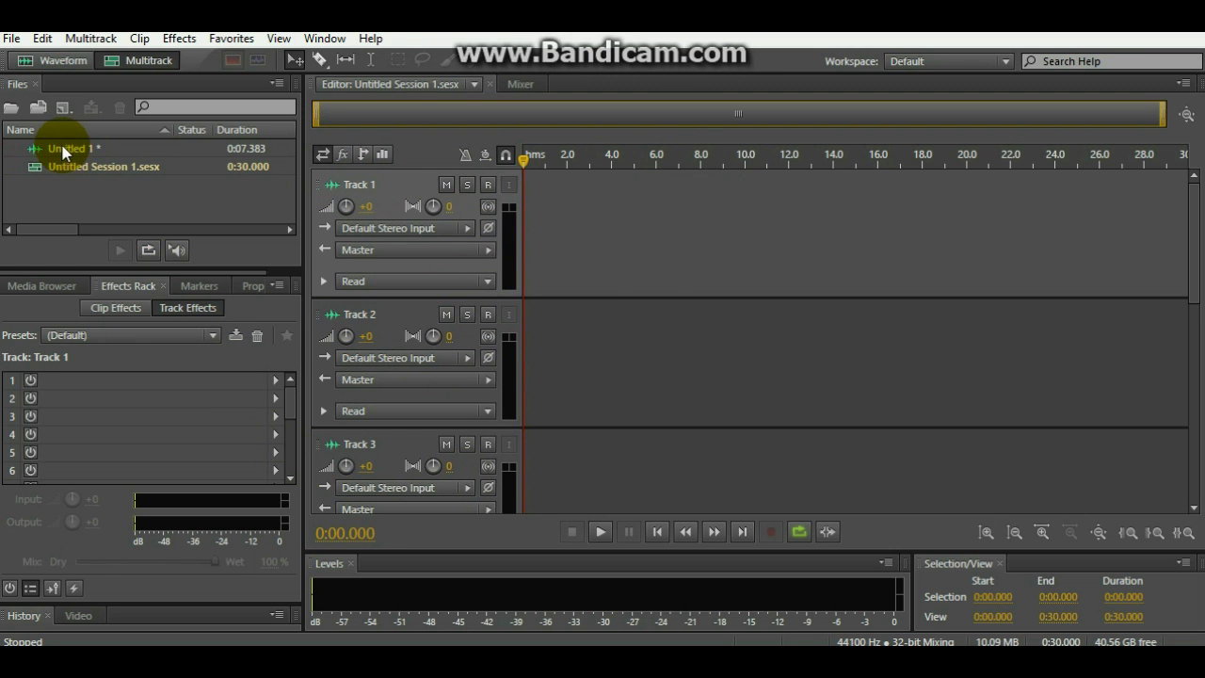
Place the Untitled 1 recording on Track 1 at zero, preview it, and rewind
left_click_drag(65, 153, 519, 256)
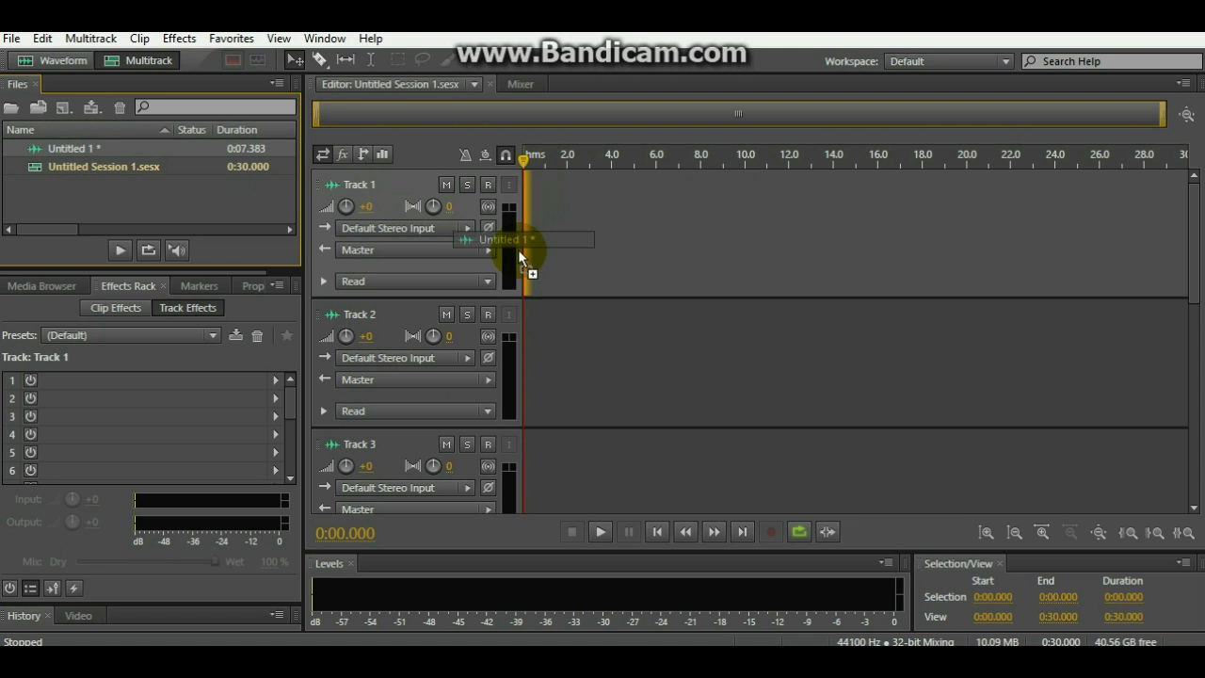
left_click_drag(510, 252, 510, 252)
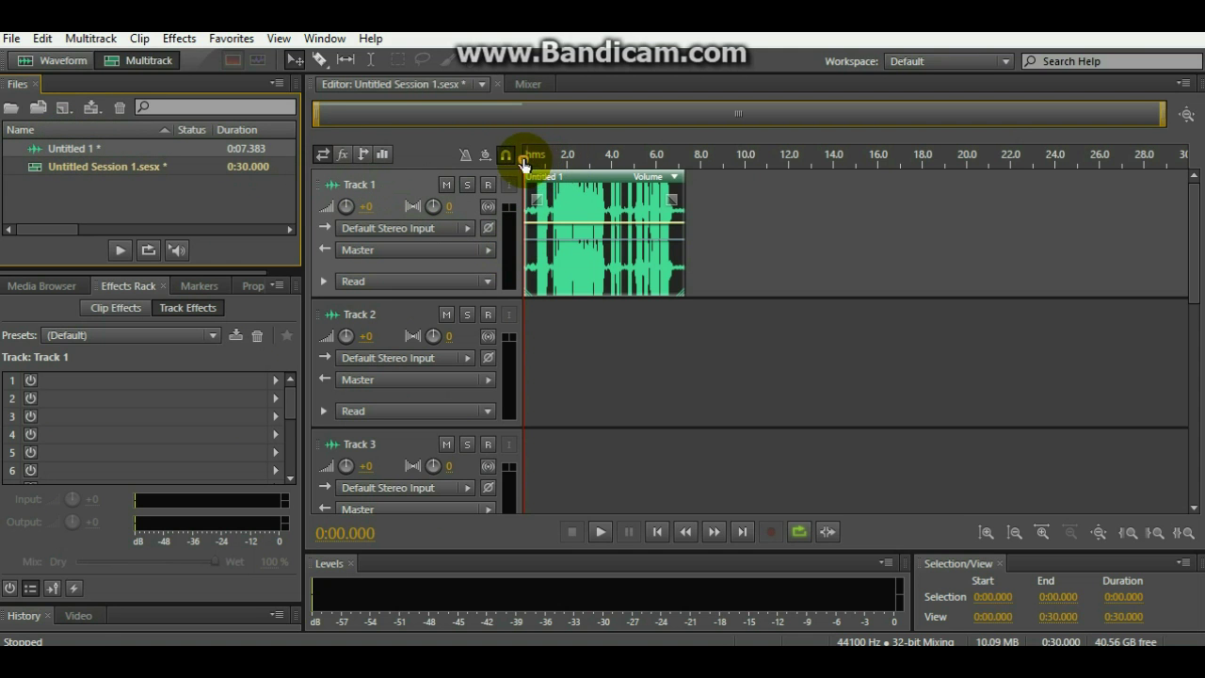
left_click(605, 532)
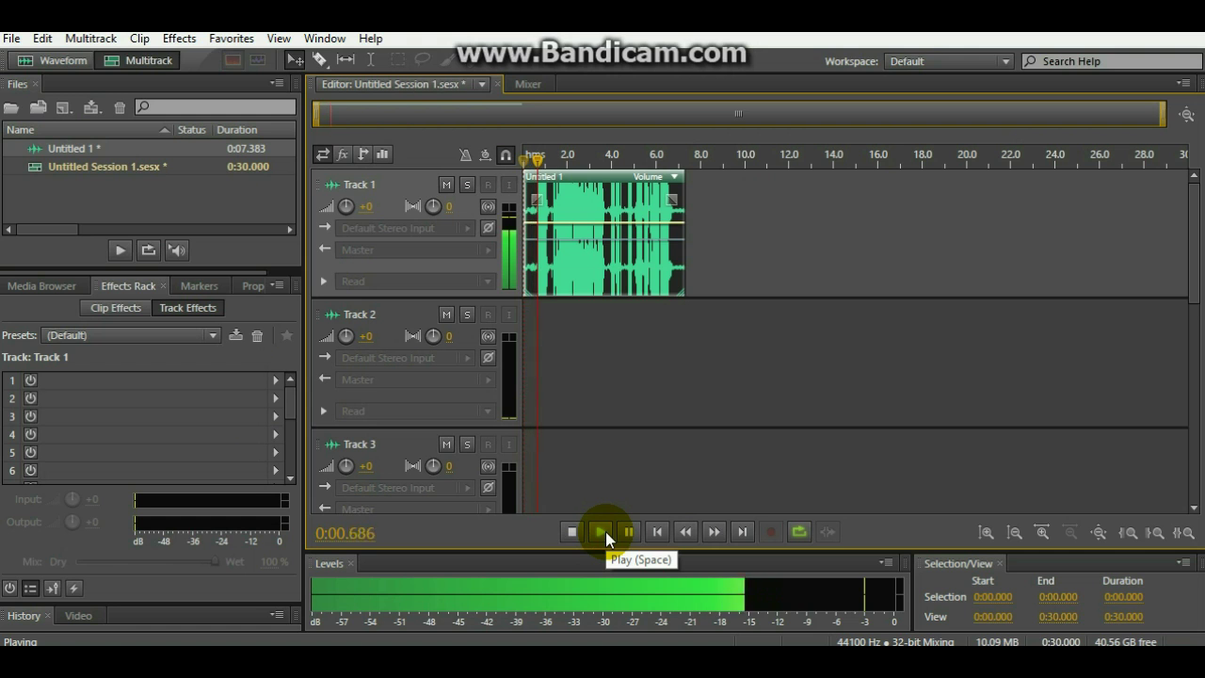
left_click(606, 531)
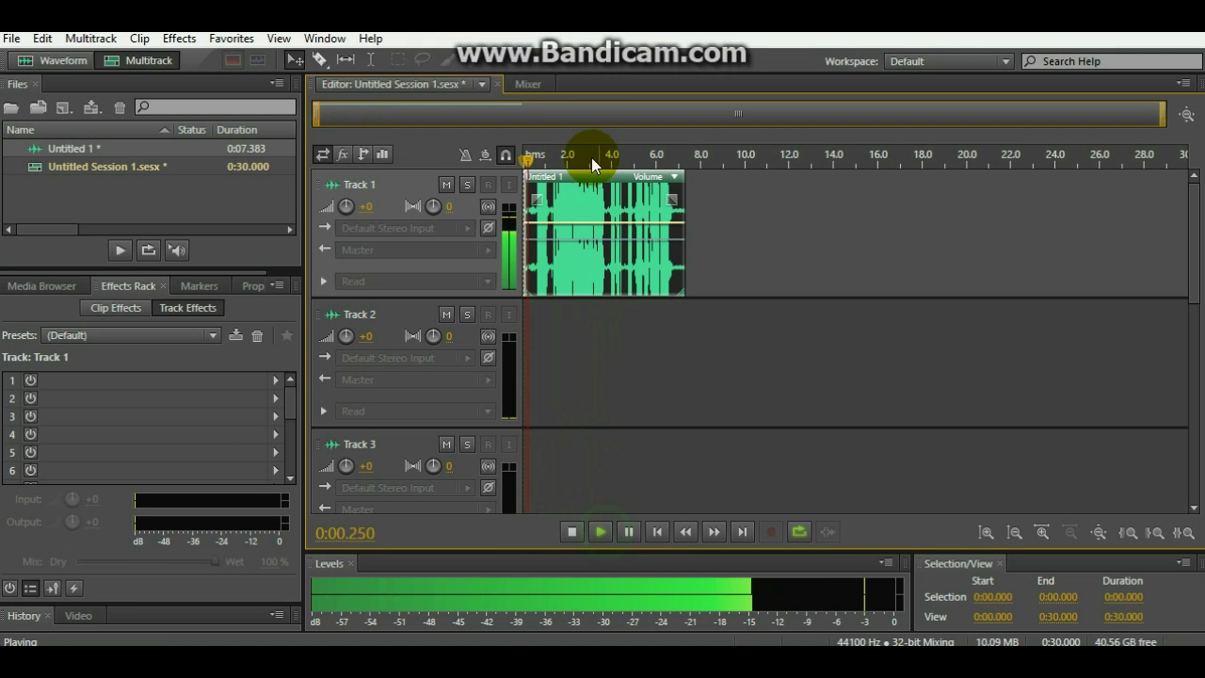
left_click(579, 533)
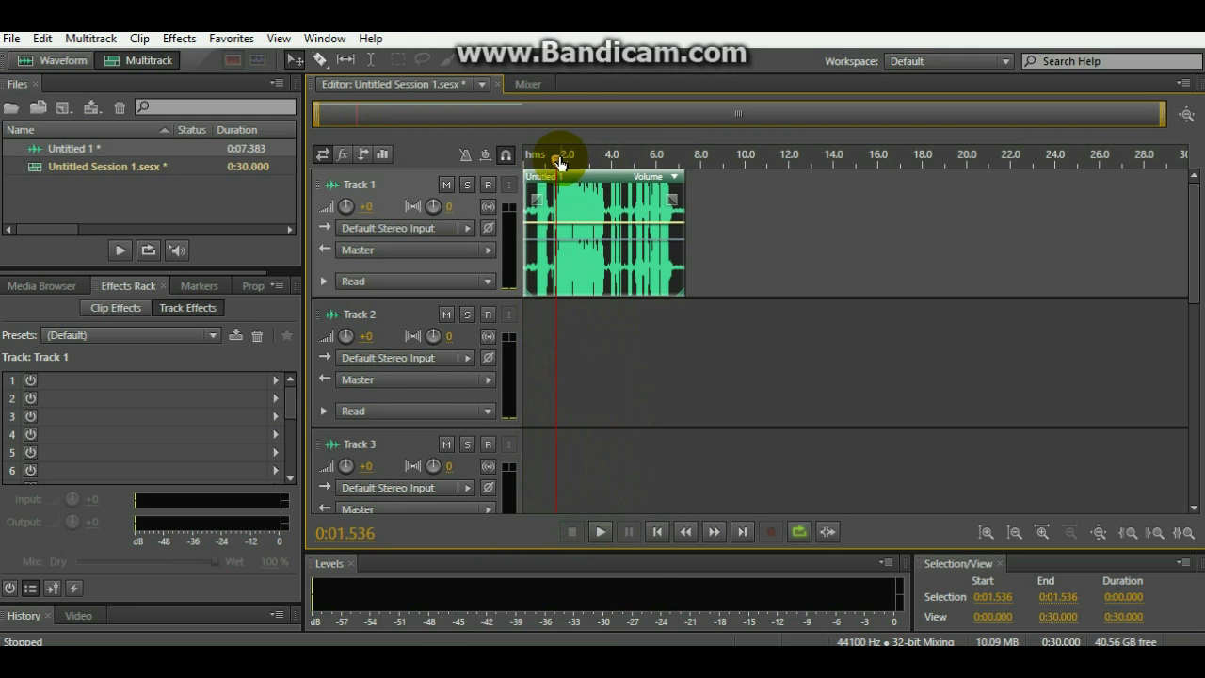
left_click_drag(559, 163, 366, 320)
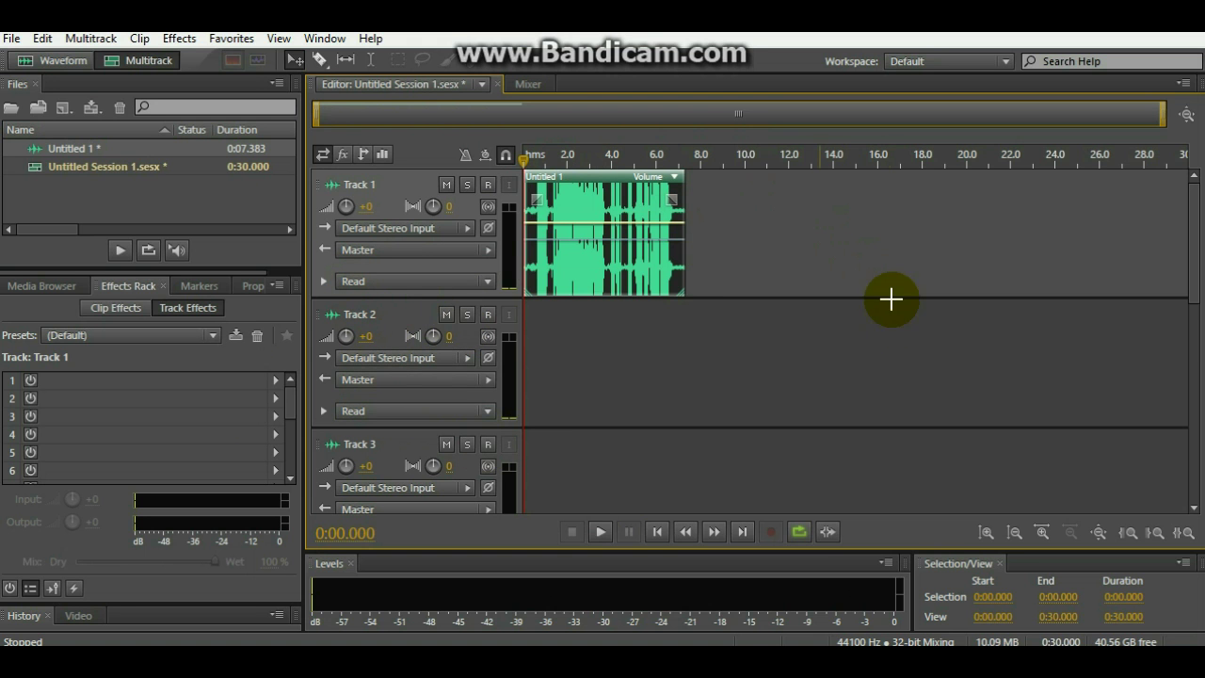
Open Dutty.mp3 from the Sound FX folder and preview about eight seconds
left_click(11, 39)
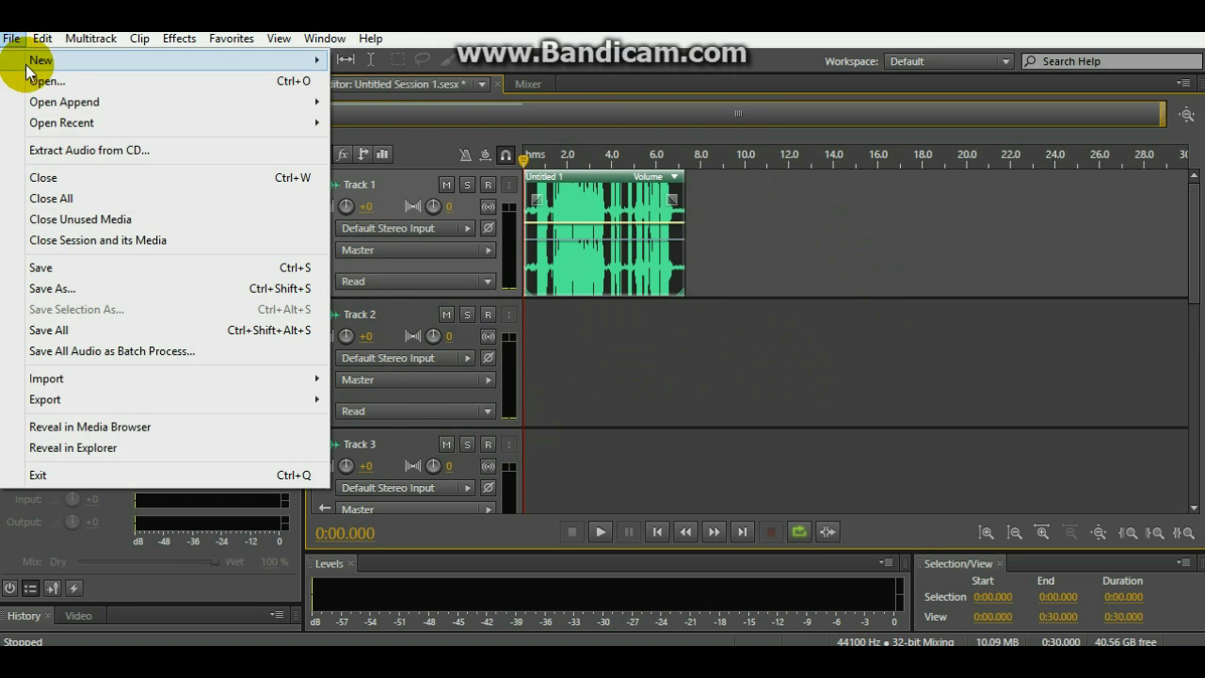
left_click(38, 81)
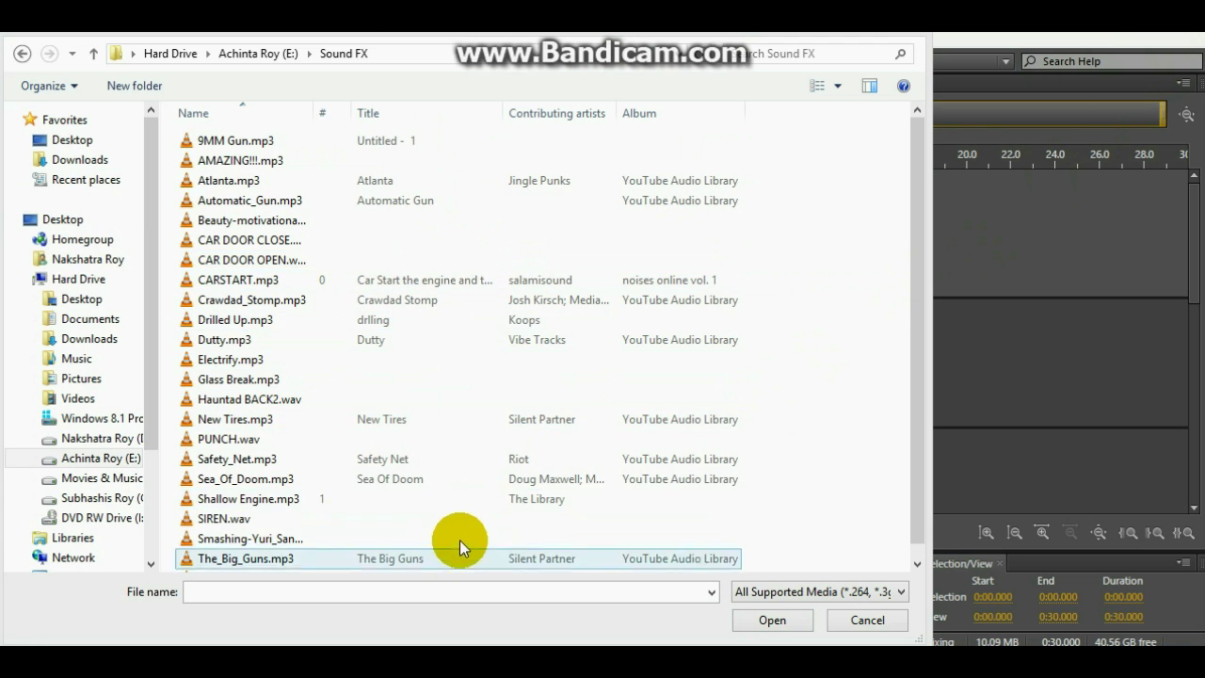
left_click(239, 342)
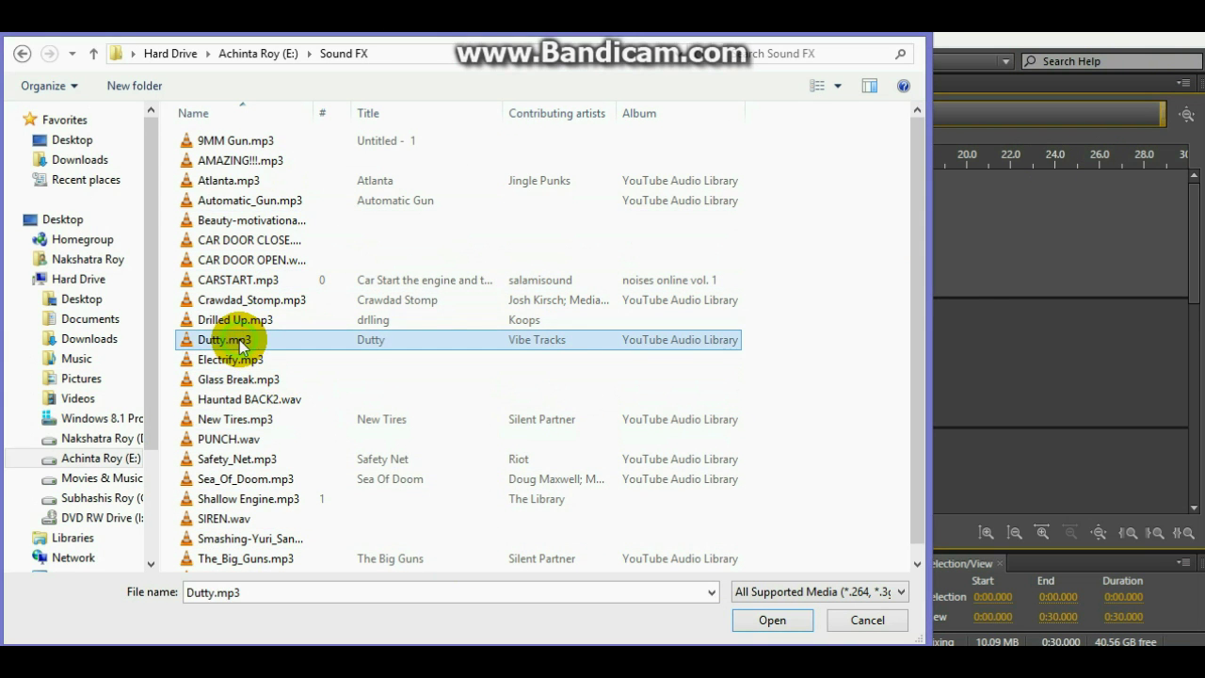
double_click(240, 342)
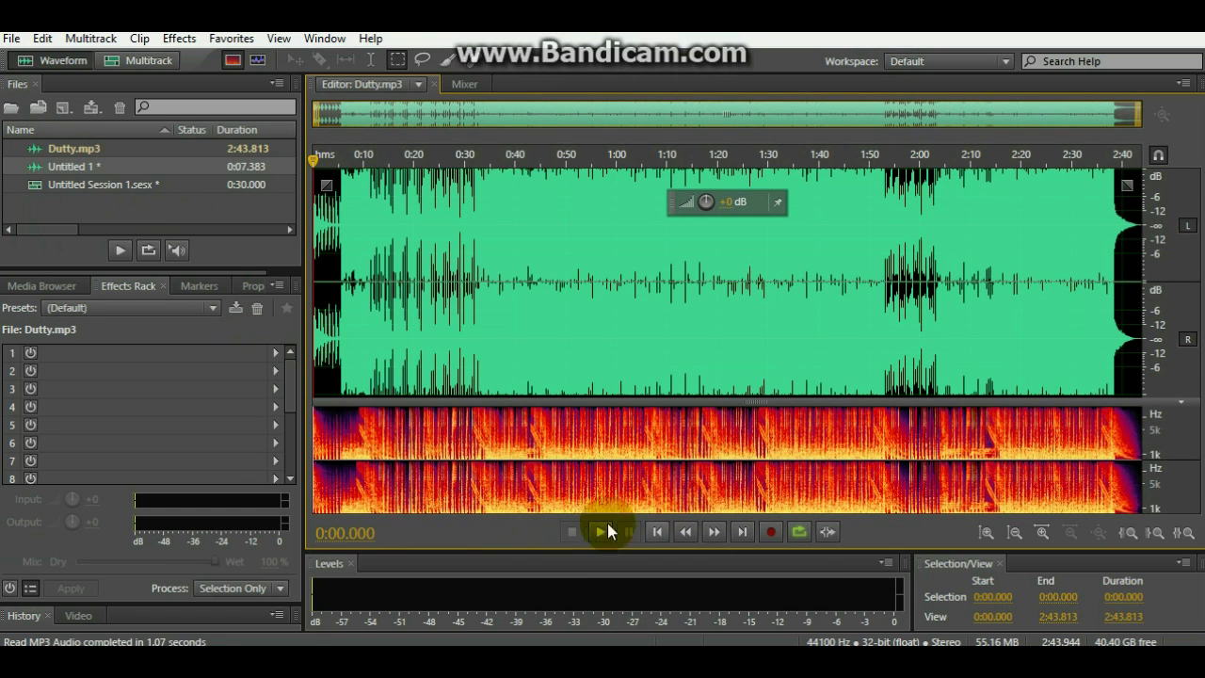
left_click(603, 532)
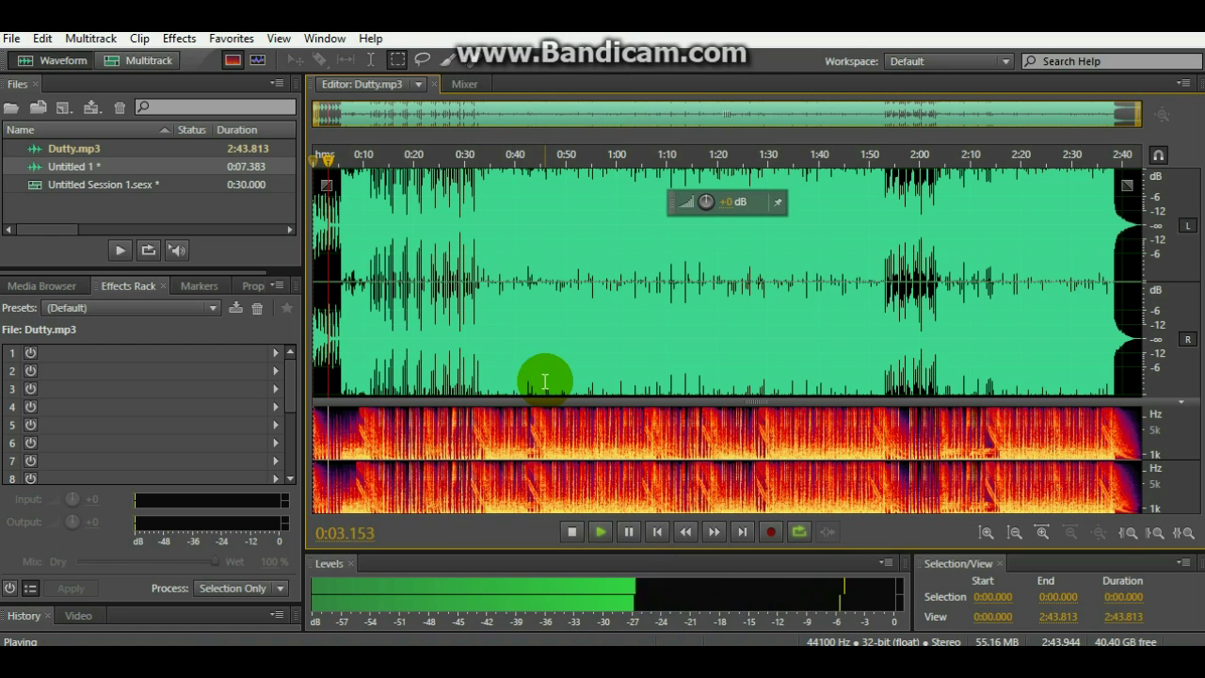
left_click(580, 530)
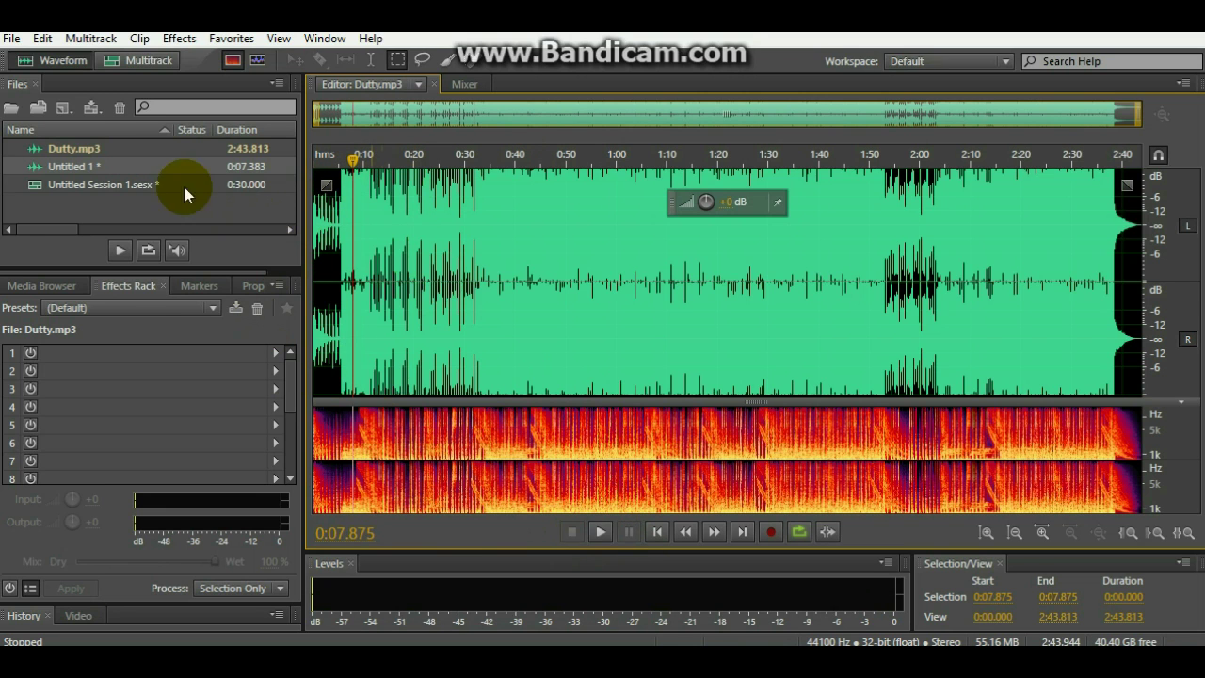
Drop Dutty.mp3 onto Track 2 and trim its end to about 0:07
double_click(111, 185)
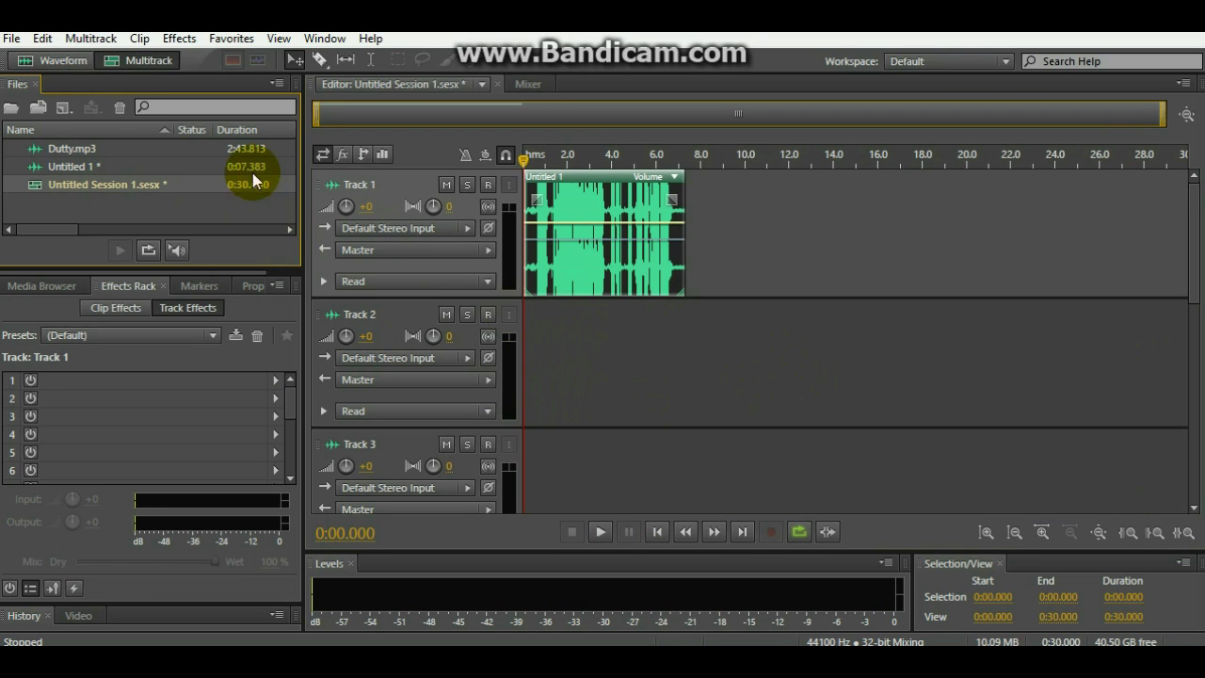
left_click_drag(54, 151, 513, 375)
left_click(567, 262)
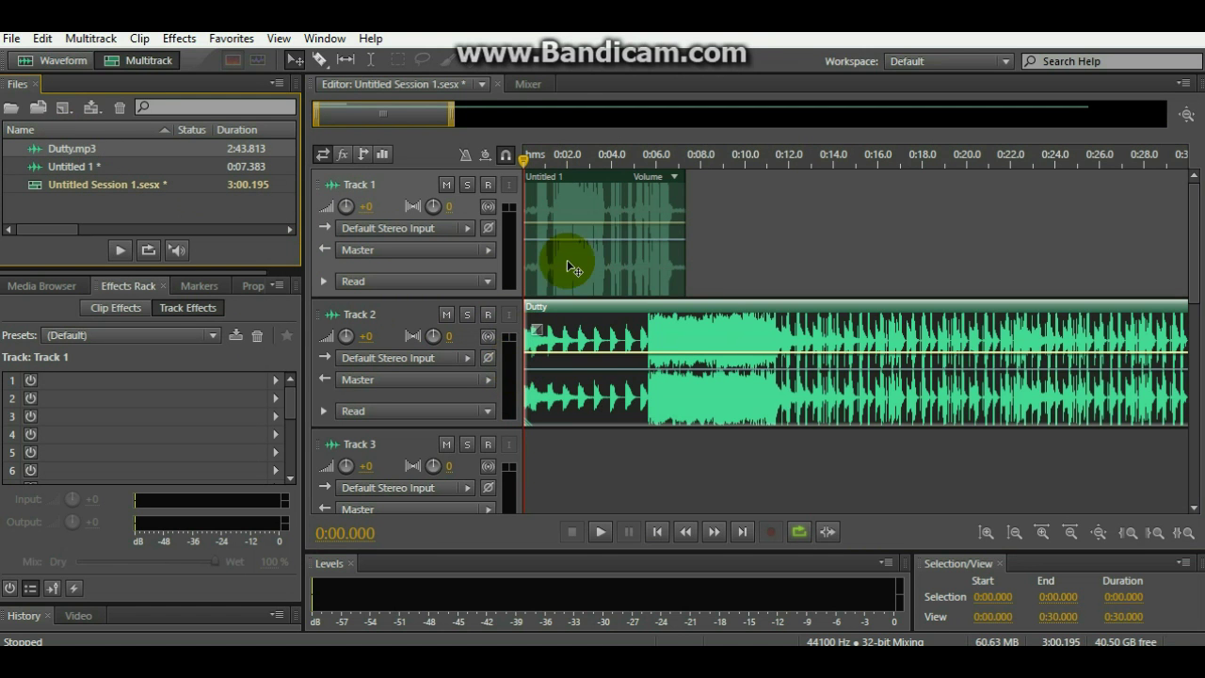
left_click(595, 412)
left_click_drag(448, 114, 1165, 119)
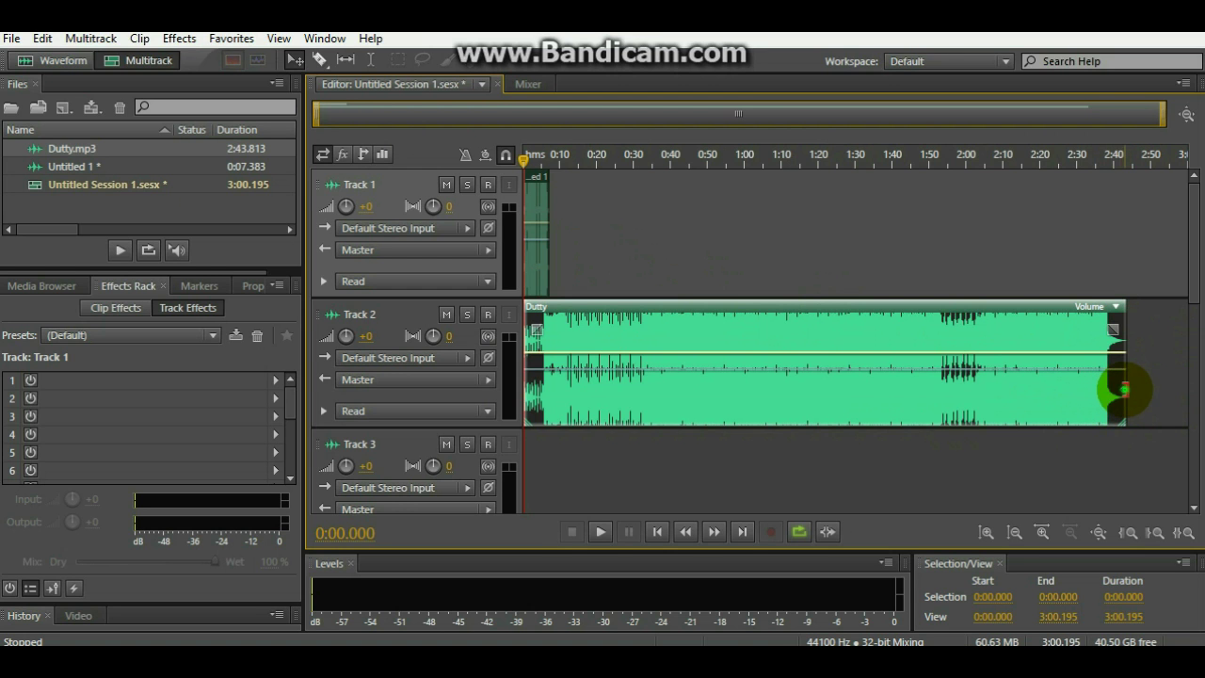
left_click_drag(1124, 388, 543, 414)
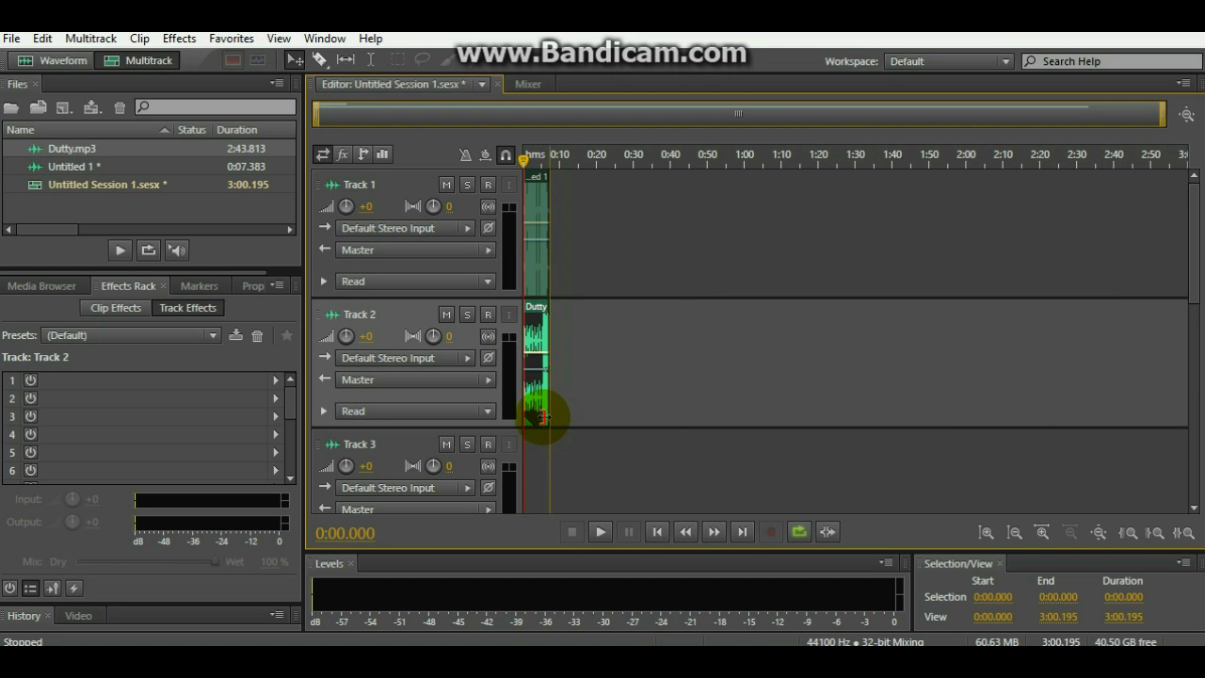
left_click_drag(1158, 113, 355, 113)
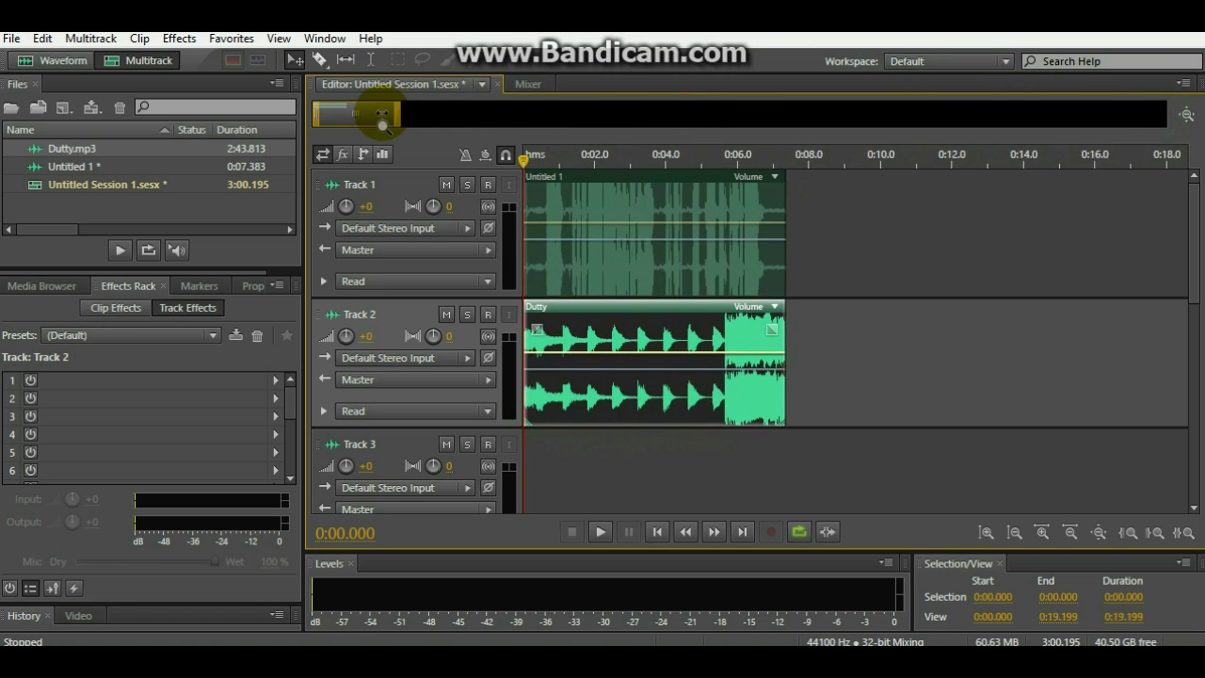
left_click(602, 533)
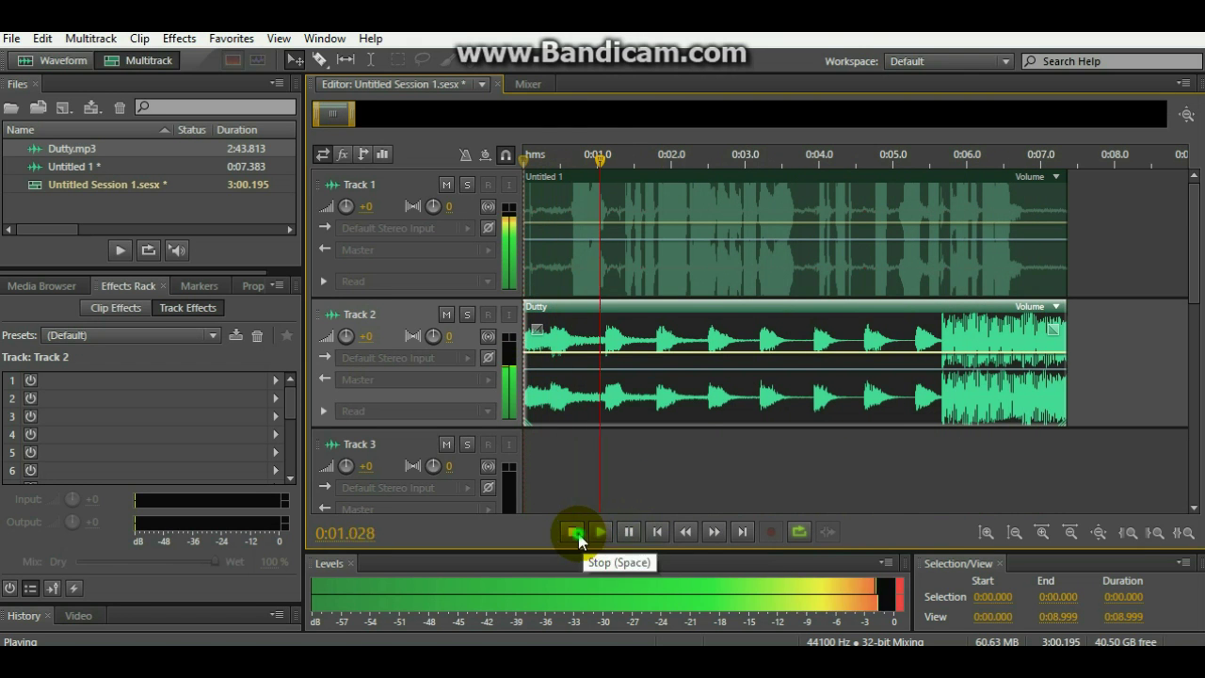
left_click(572, 532)
left_click_drag(608, 156, 484, 153)
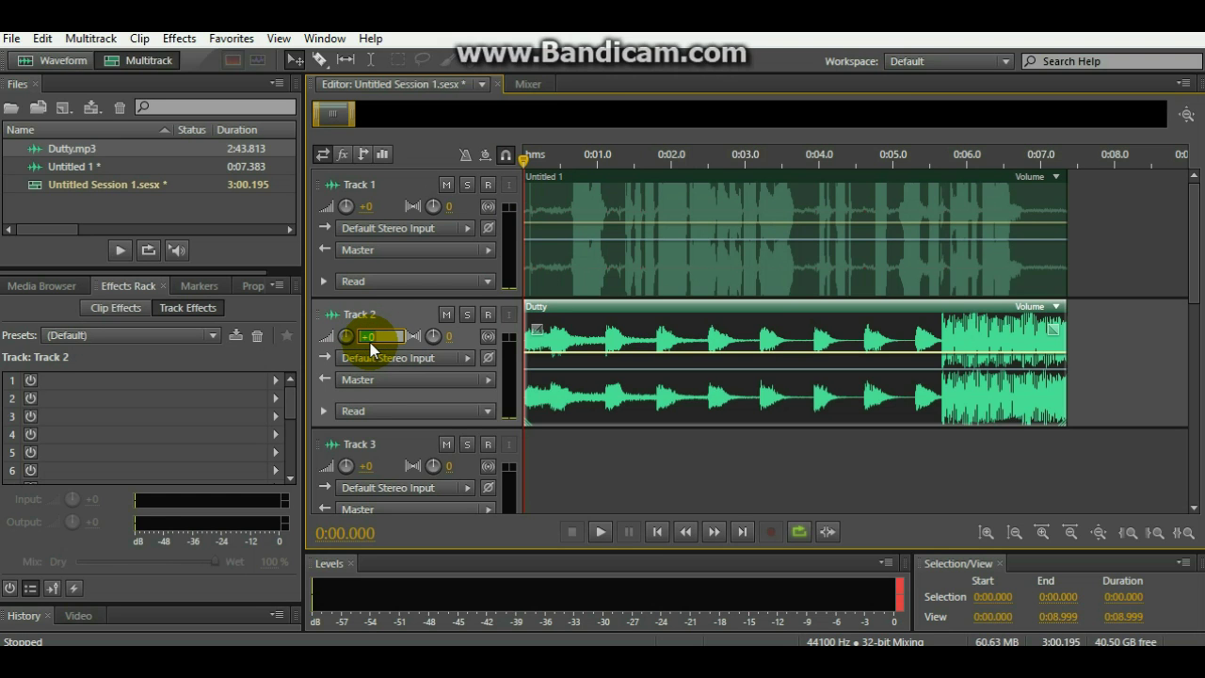
Set Track 2's volume to -9 dB and play the mix from the start
left_click(370, 341)
type("-9")
left_click(599, 478)
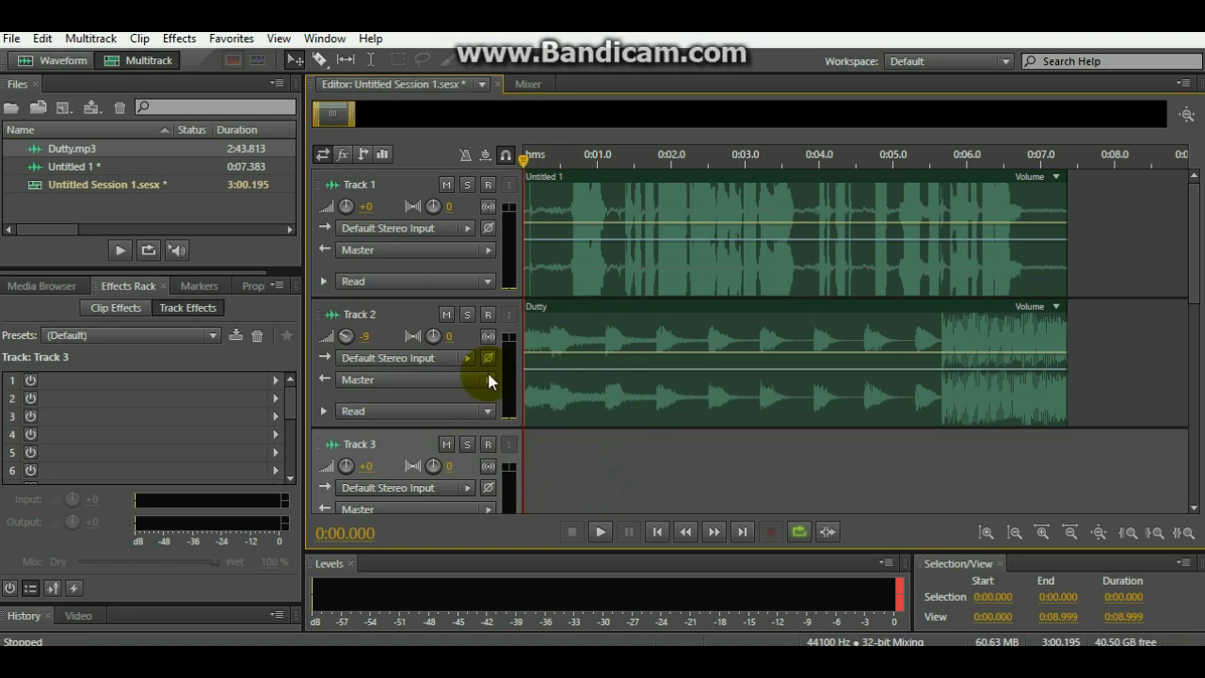
left_click_drag(527, 162, 939, 148)
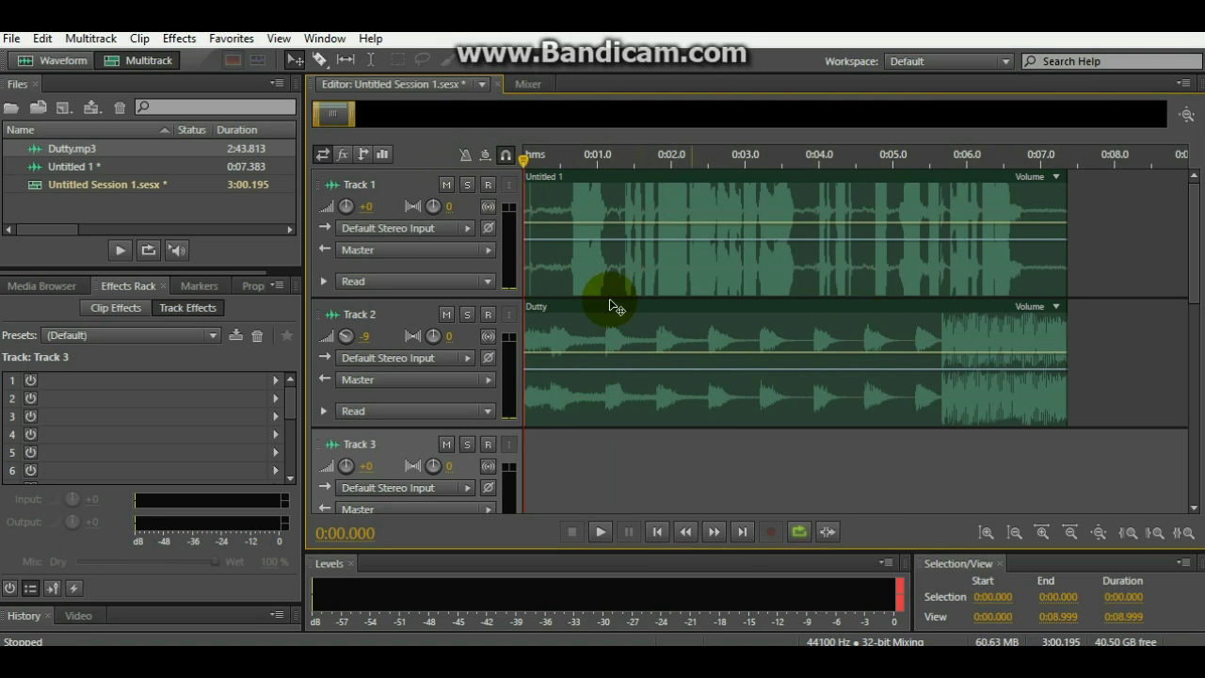
left_click(596, 531)
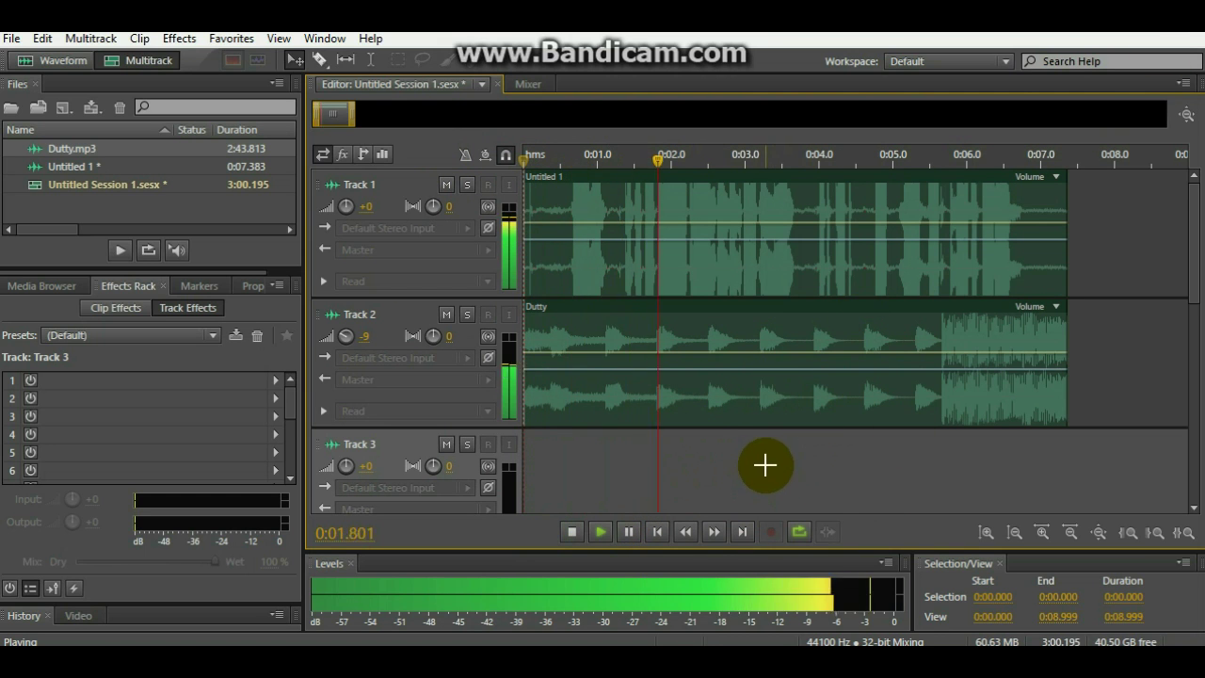